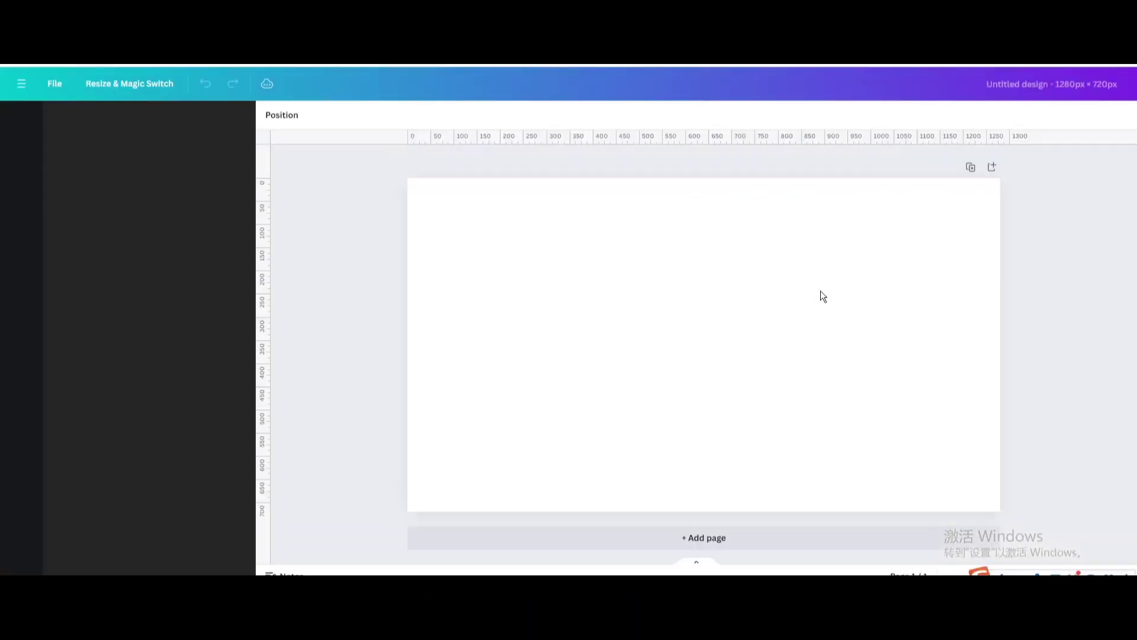
# Make the page background black.
pyautogui.click(822, 296)
pyautogui.click(271, 116)
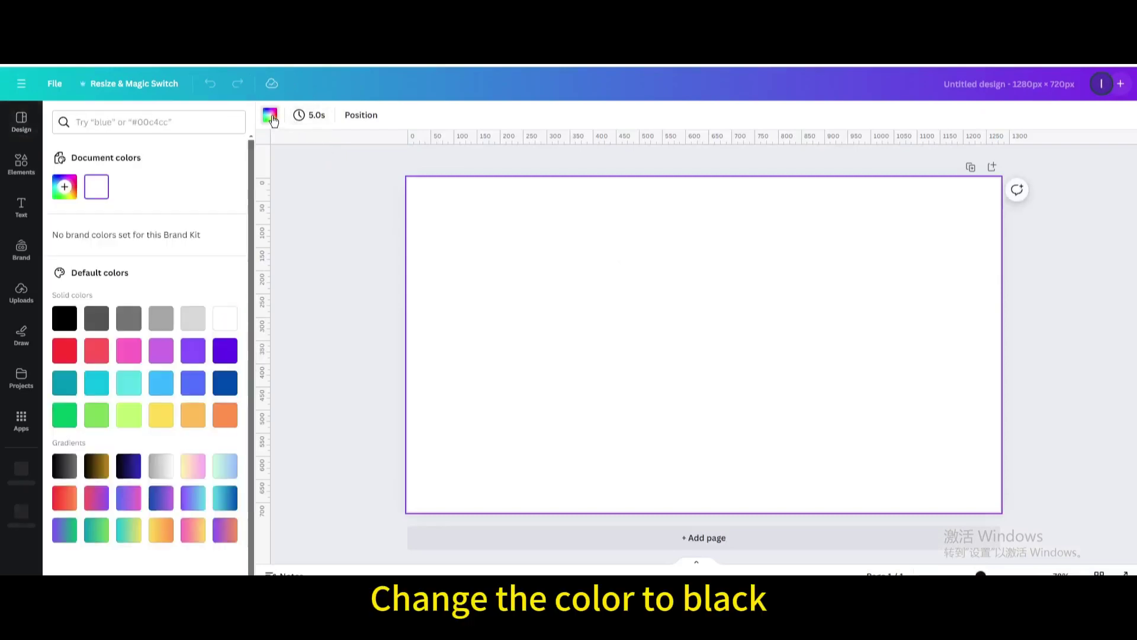
pyautogui.click(64, 319)
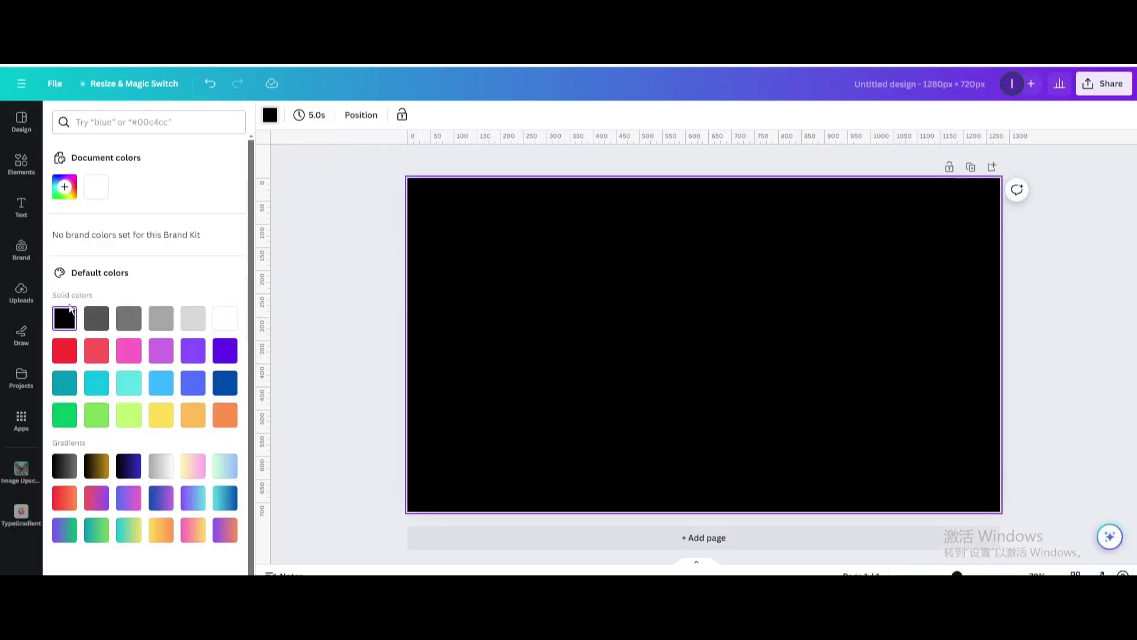
# Add a heading reading 'DOC' in the Geometrica Sans font.
pyautogui.click(22, 210)
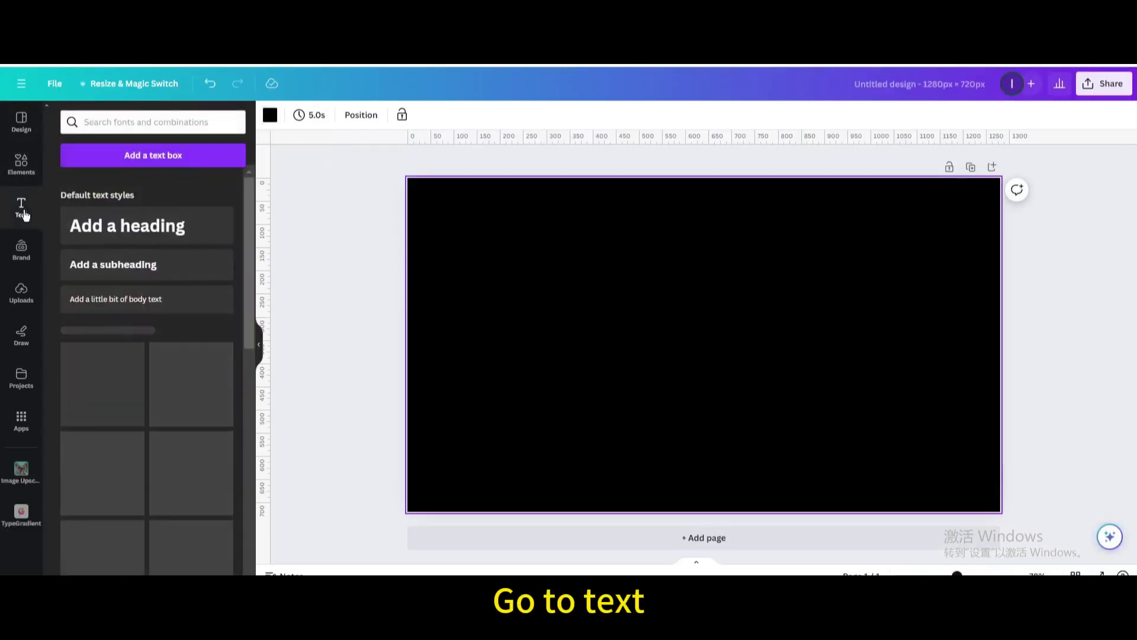
pyautogui.click(126, 229)
pyautogui.write('DOC')
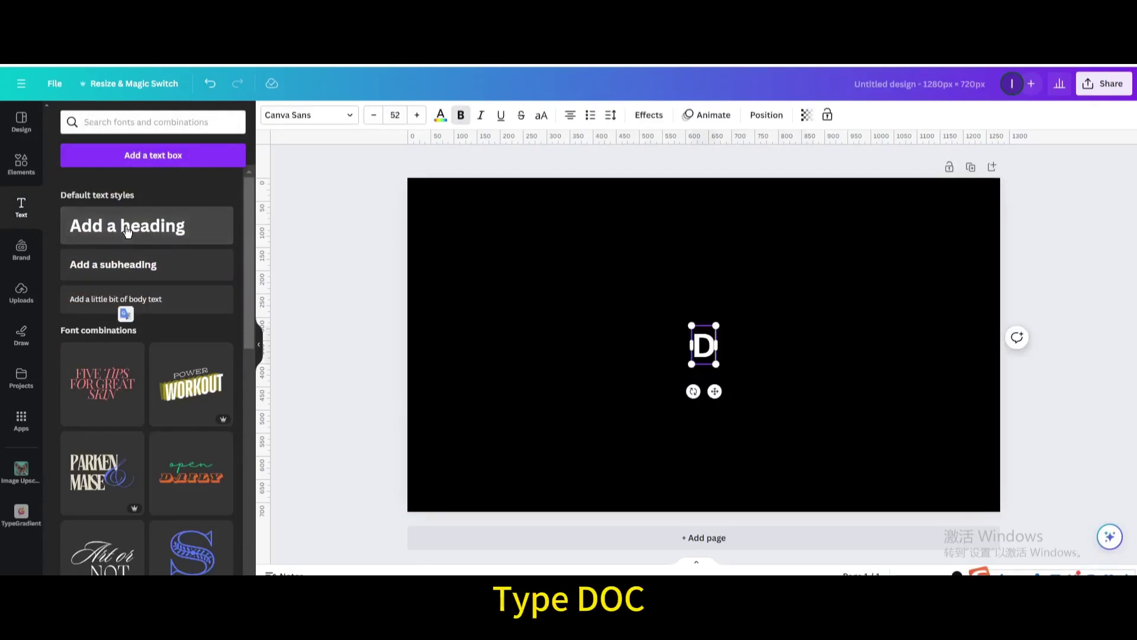
pyautogui.click(337, 114)
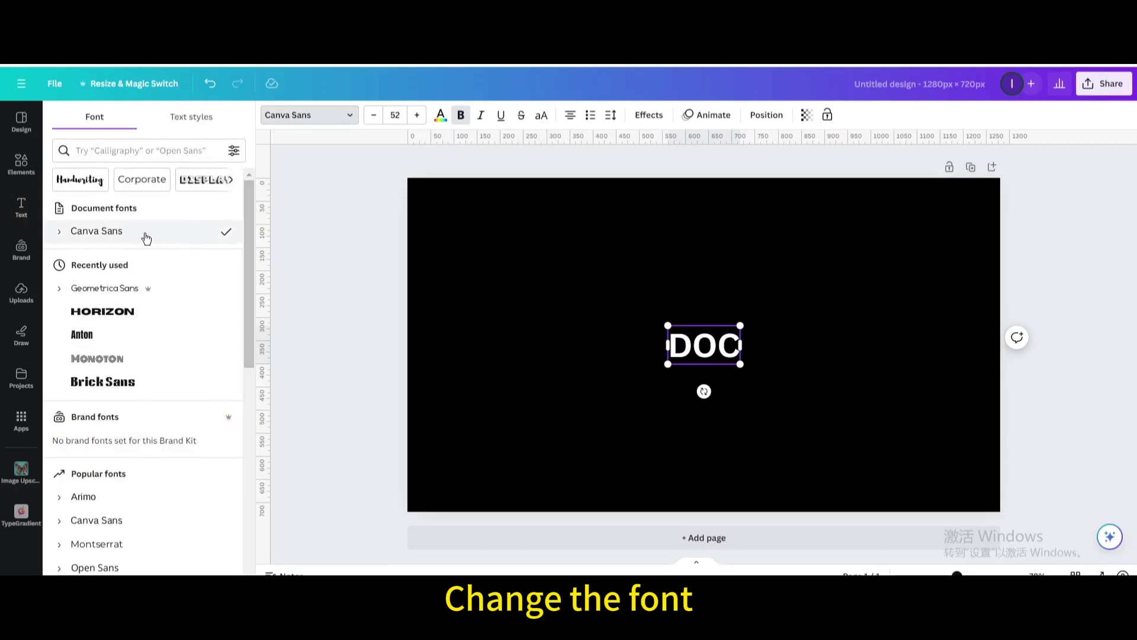
pyautogui.click(127, 288)
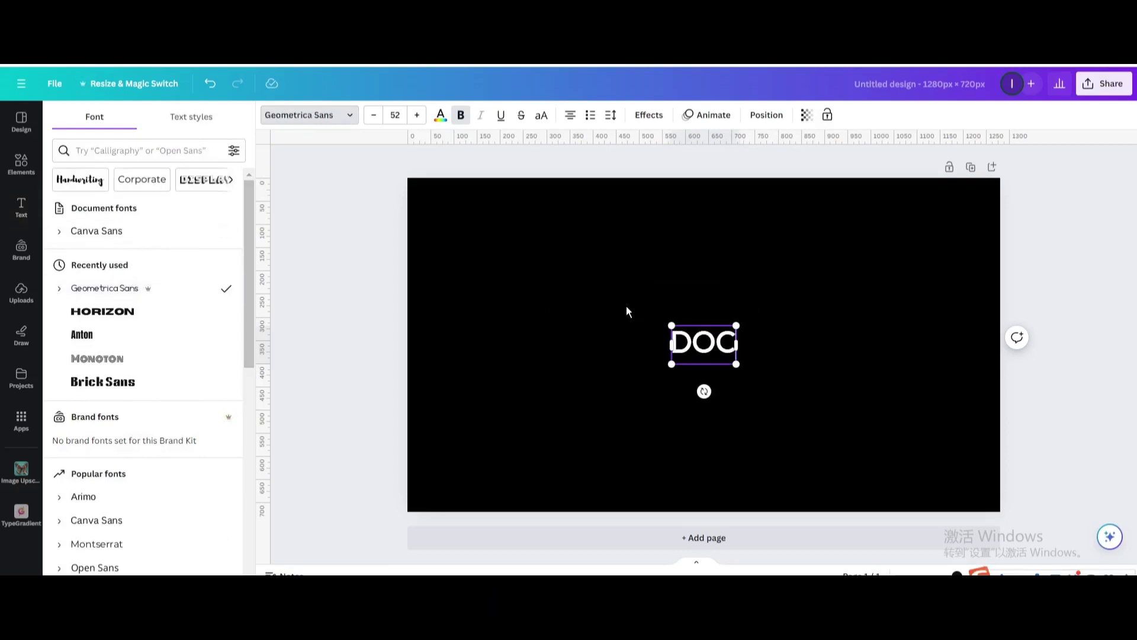
# Colour the DOC text turquoise, enlarge it to size 360, and centre it.
pyautogui.click(440, 115)
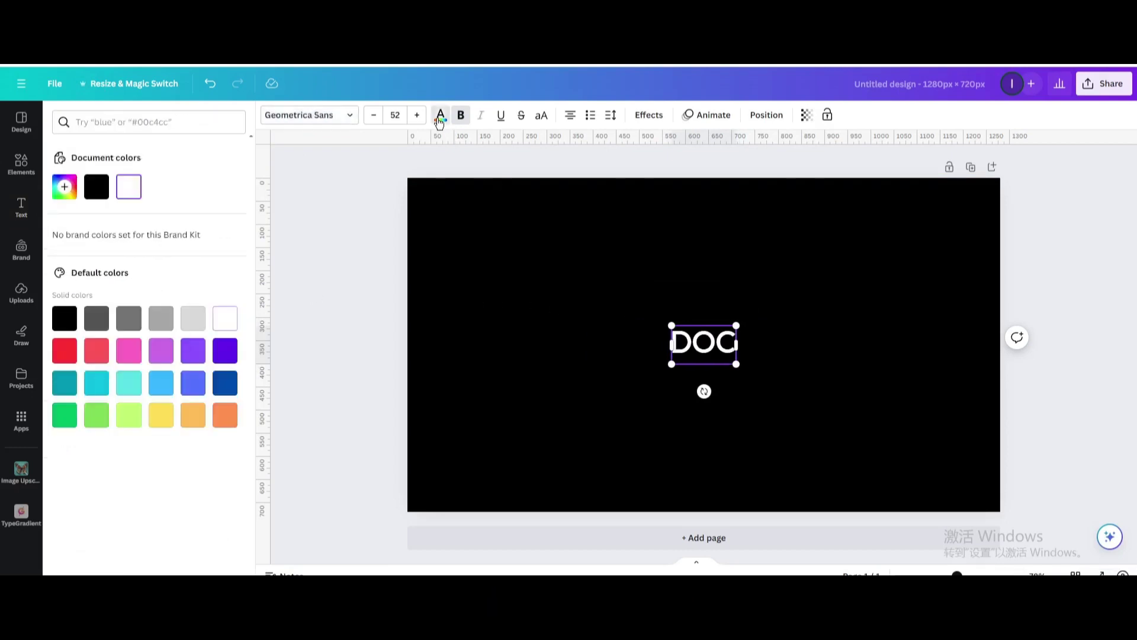
pyautogui.click(131, 382)
pyautogui.click(118, 566)
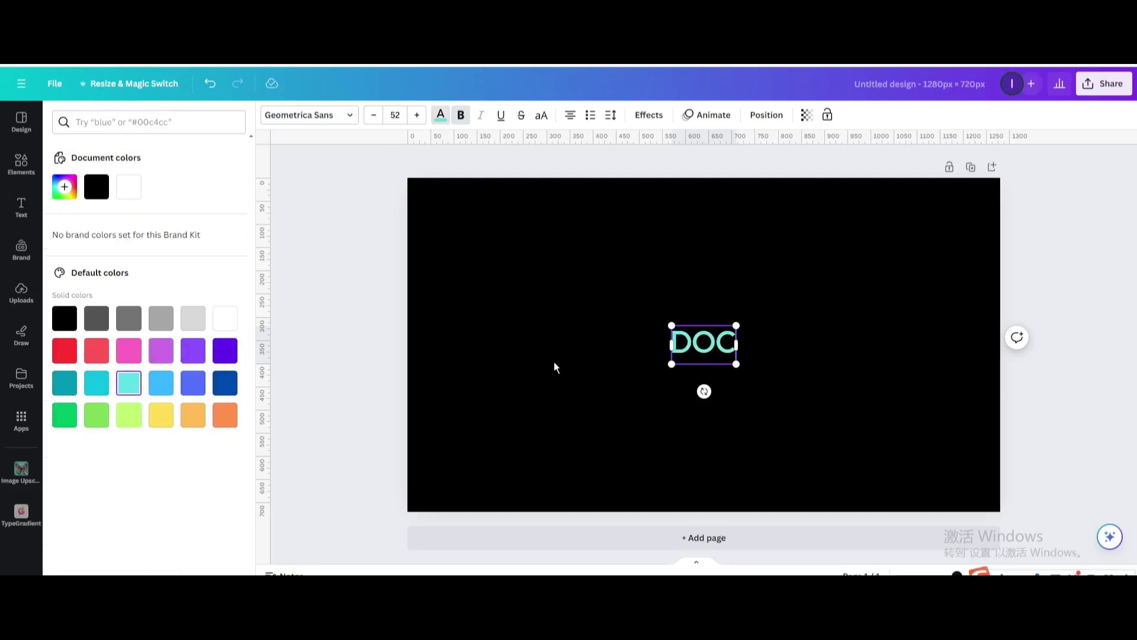
pyautogui.moveTo(671, 326); pyautogui.dragTo(425, 289)
pyautogui.moveTo(738, 363); pyautogui.dragTo(900, 500)
pyautogui.click(970, 332)
pyautogui.moveTo(699, 297); pyautogui.dragTo(710, 299)
# Apply the Splice effect to DOC with offset 0, direction -131 and thickness 14.
pyautogui.click(649, 115)
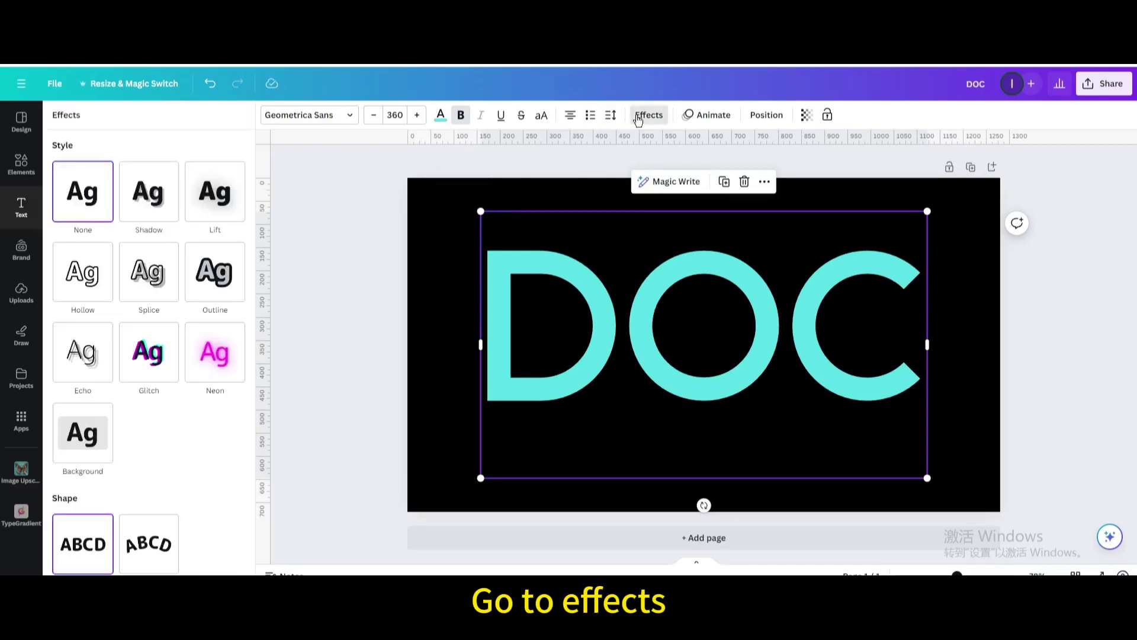
pyautogui.click(158, 284)
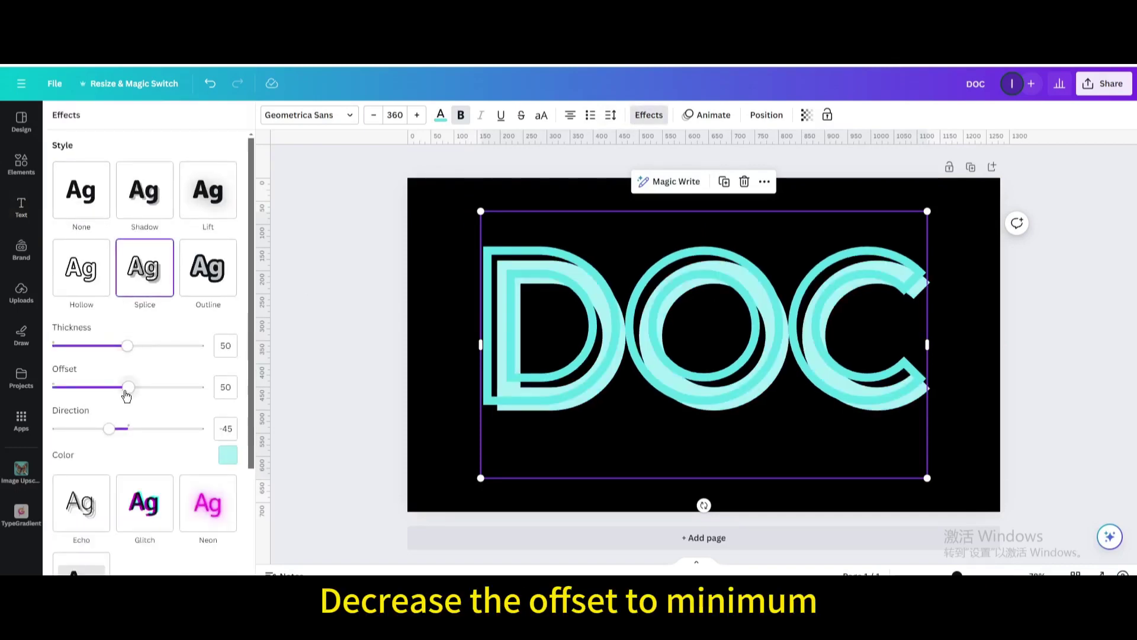
pyautogui.moveTo(127, 387); pyautogui.dragTo(69, 387)
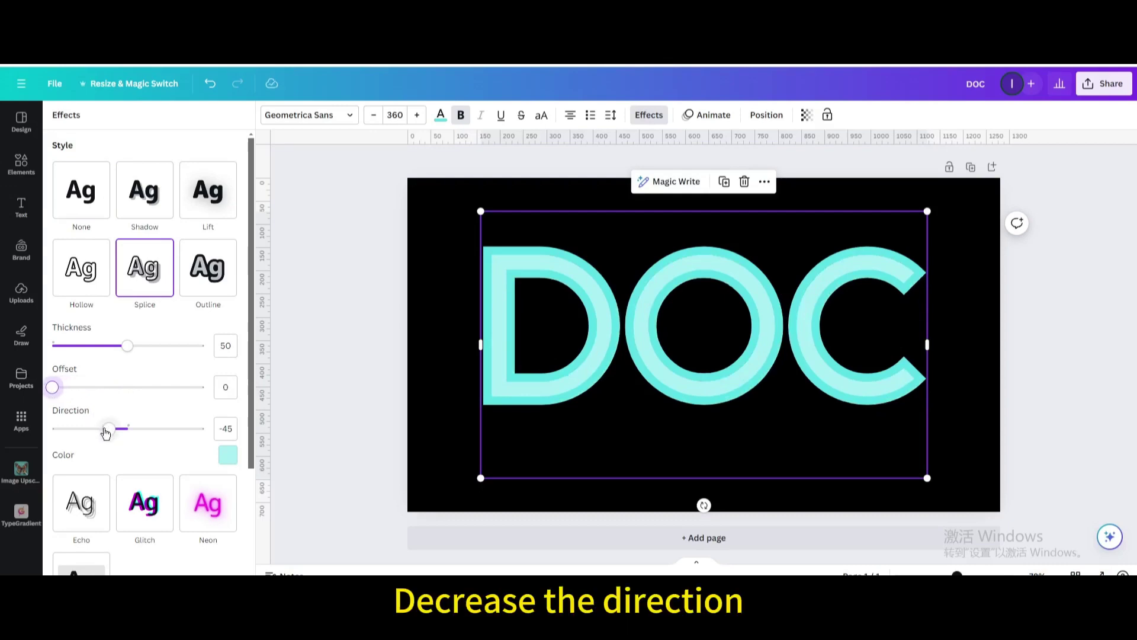
pyautogui.moveTo(108, 429); pyautogui.dragTo(81, 437)
pyautogui.moveTo(131, 356); pyautogui.dragTo(74, 357)
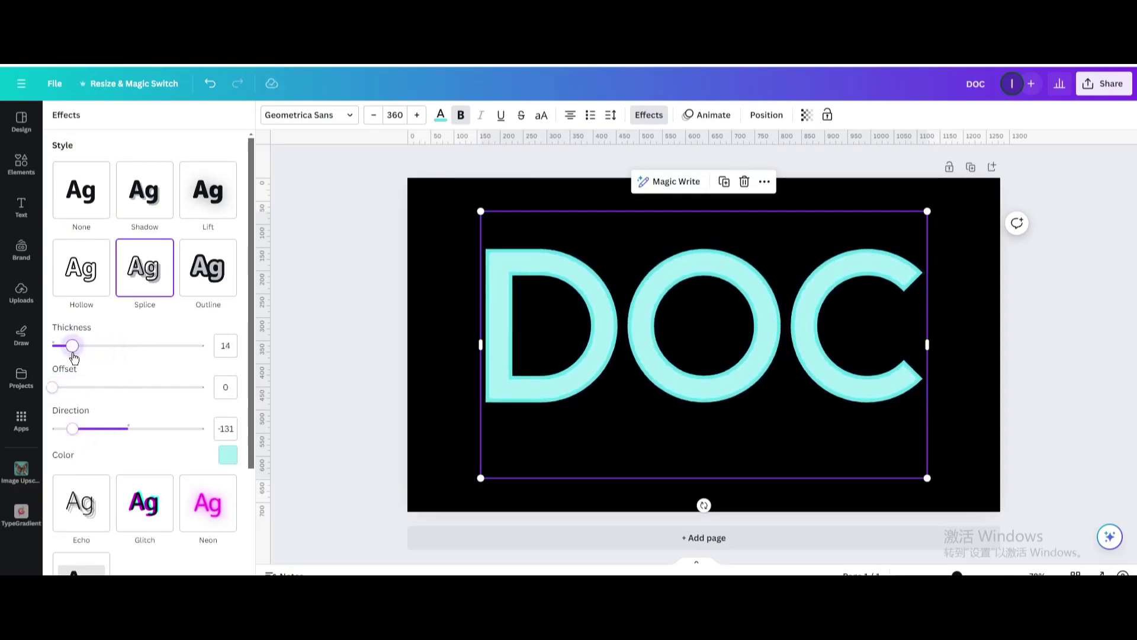
# Set the splice colour to white so the letters show white with turquoise outline.
pyautogui.click(228, 455)
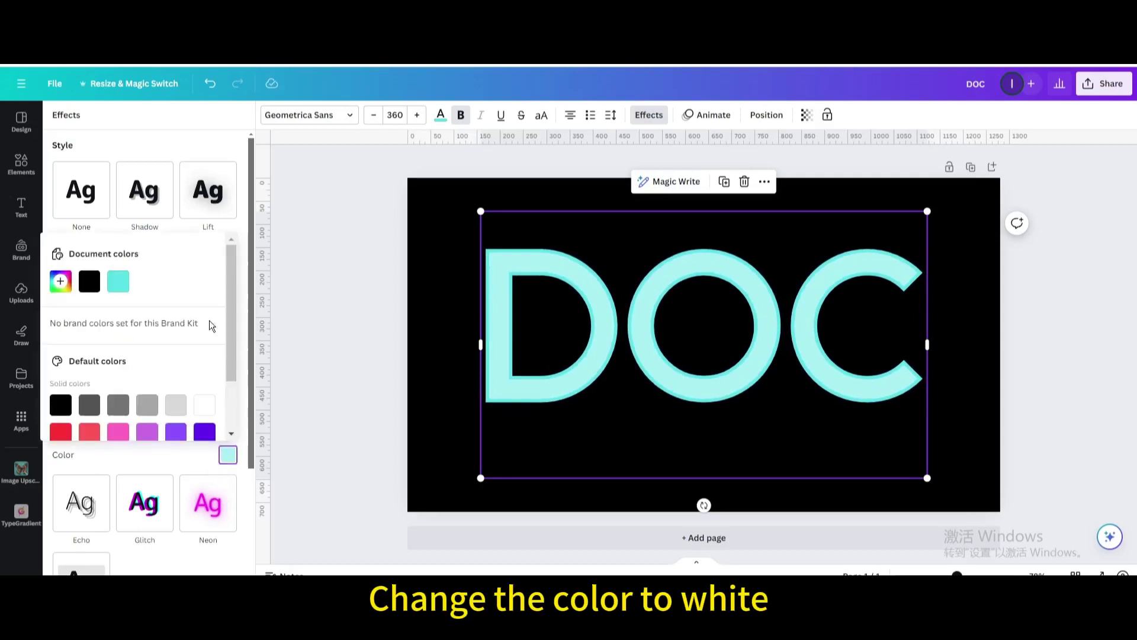
pyautogui.click(205, 406)
pyautogui.click(432, 261)
pyautogui.click(431, 261)
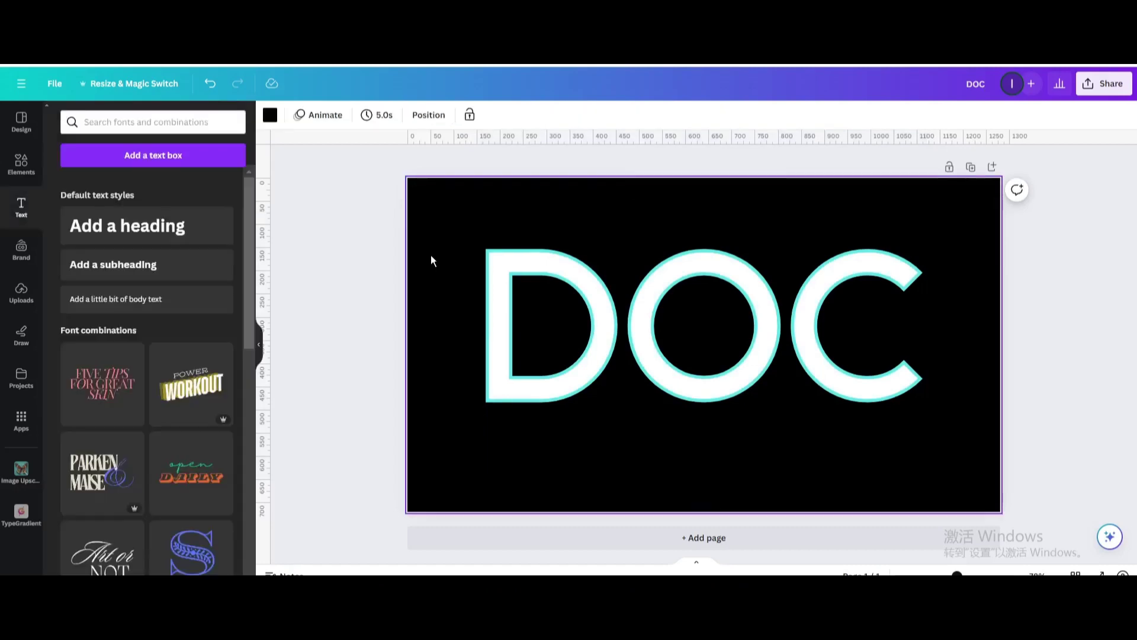
# Download the DOC design as a PNG with a transparent background.
pyautogui.click(1123, 88)
pyautogui.click(944, 386)
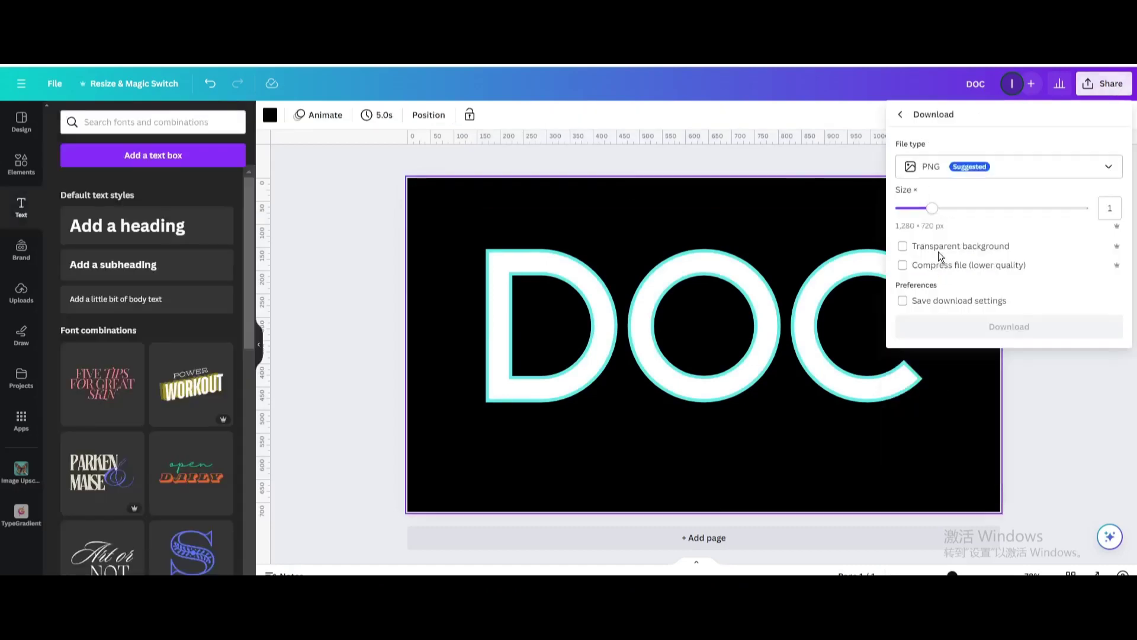
pyautogui.click(904, 246)
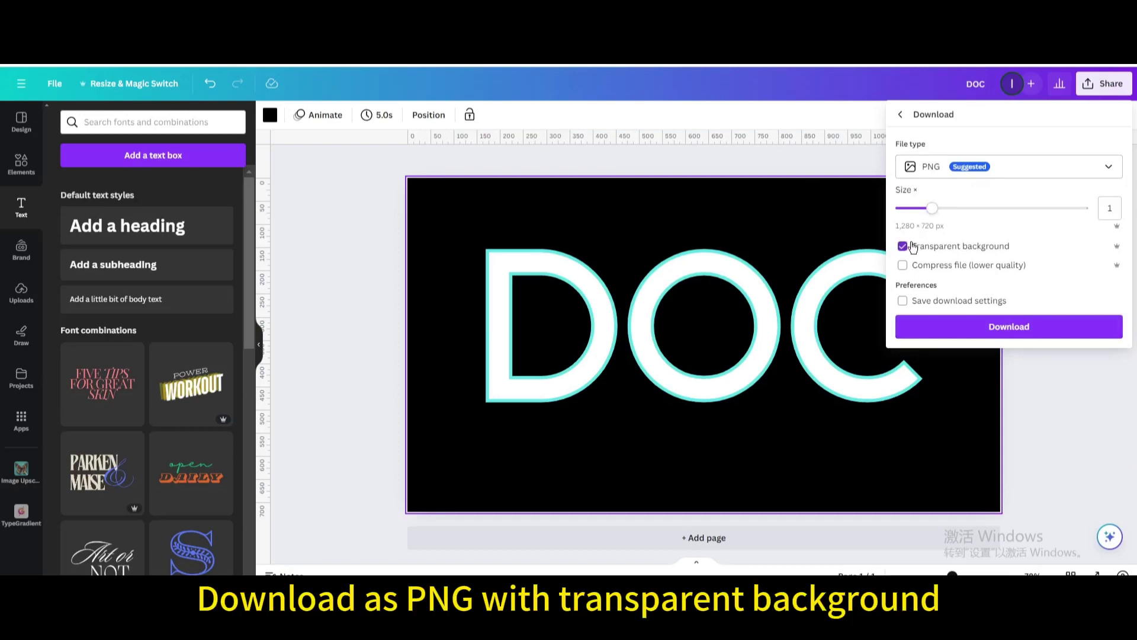
pyautogui.click(994, 323)
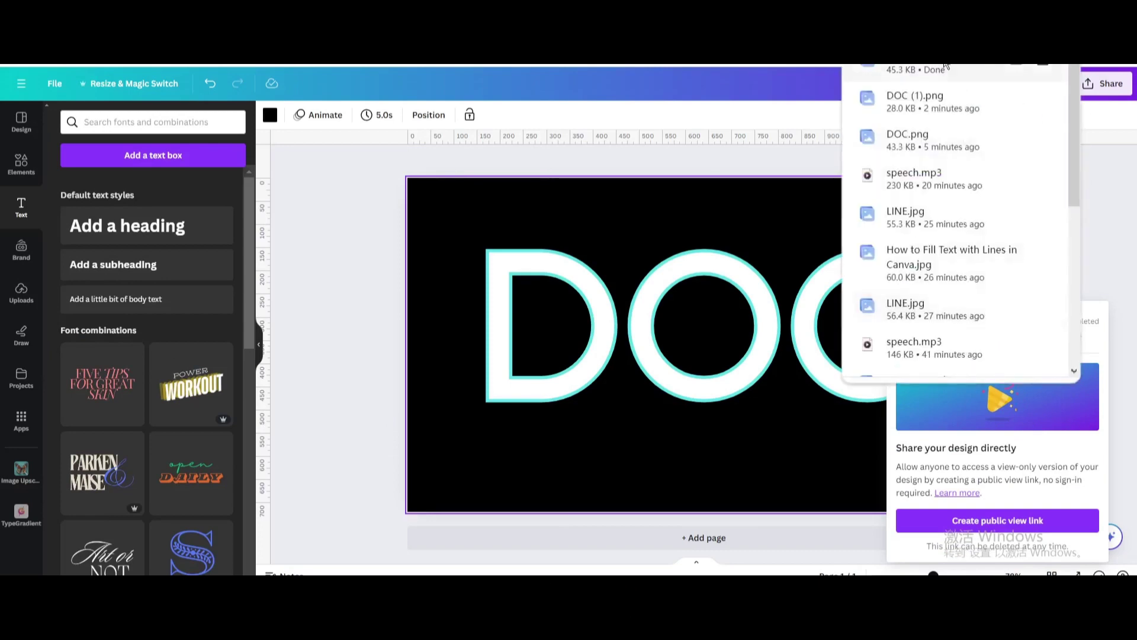
# Upload the exported DOC image into Canva and delete the original DOC text.
pyautogui.moveTo(916, 100); pyautogui.dragTo(215, 322)
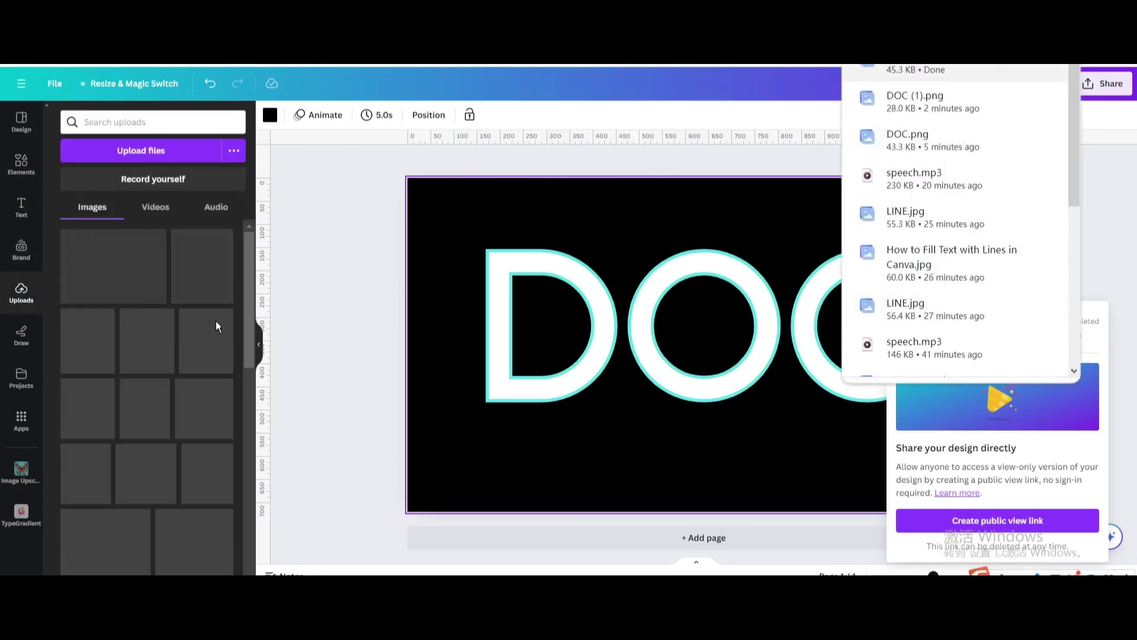
pyautogui.click(499, 261)
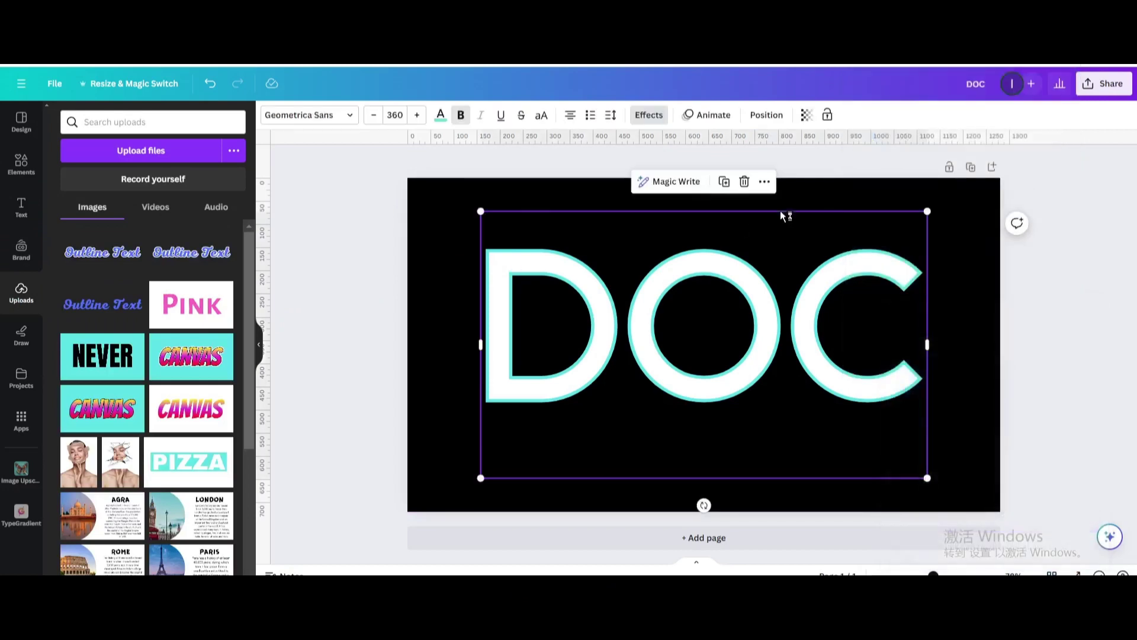
pyautogui.click(744, 181)
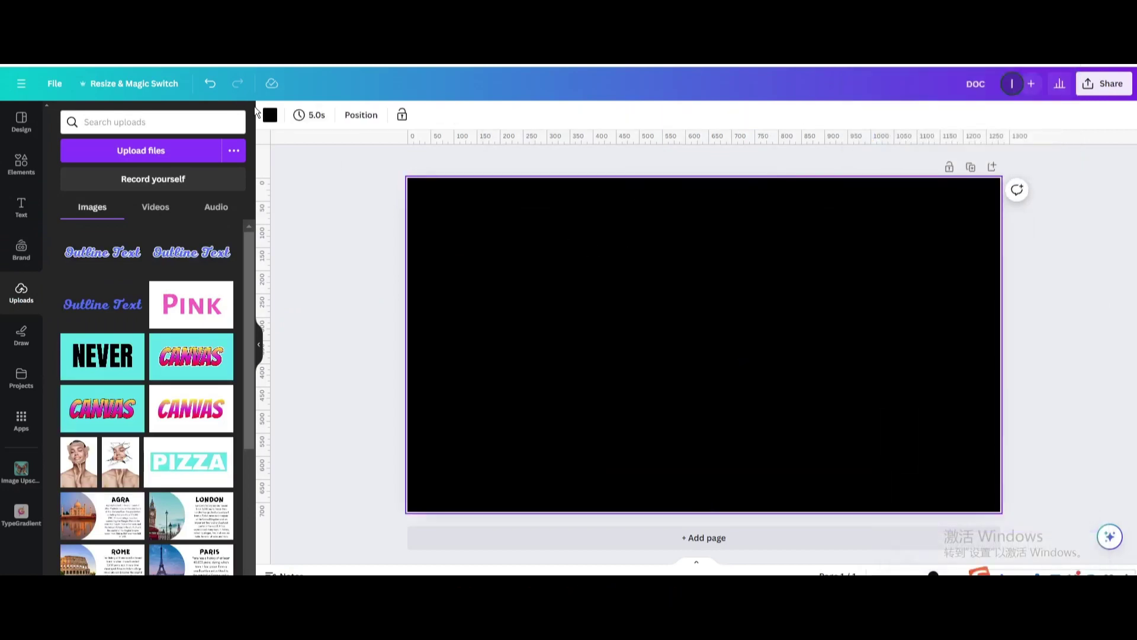
# Turn the page background turquoise and upload DOC (2).png into Uploads again.
pyautogui.click(269, 114)
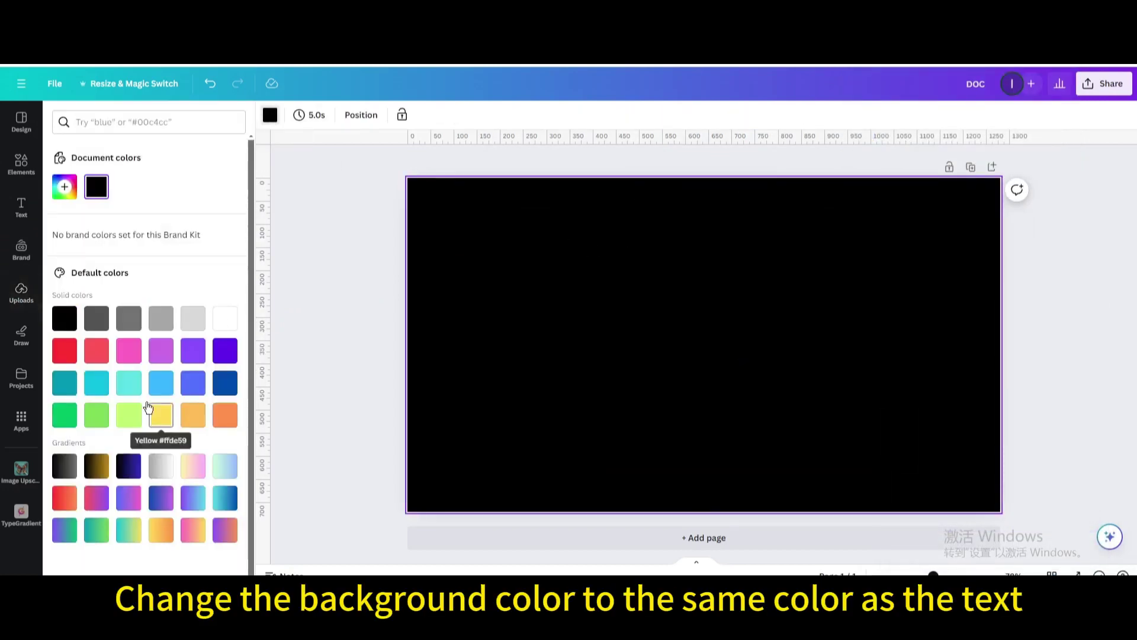
pyautogui.click(129, 383)
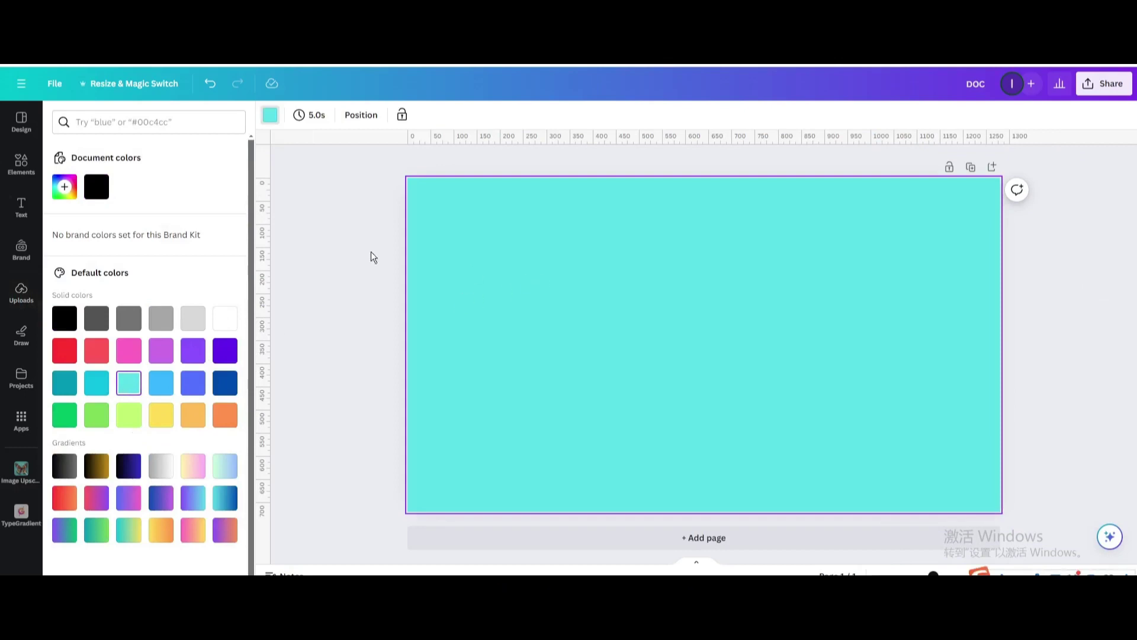
pyautogui.click(21, 290)
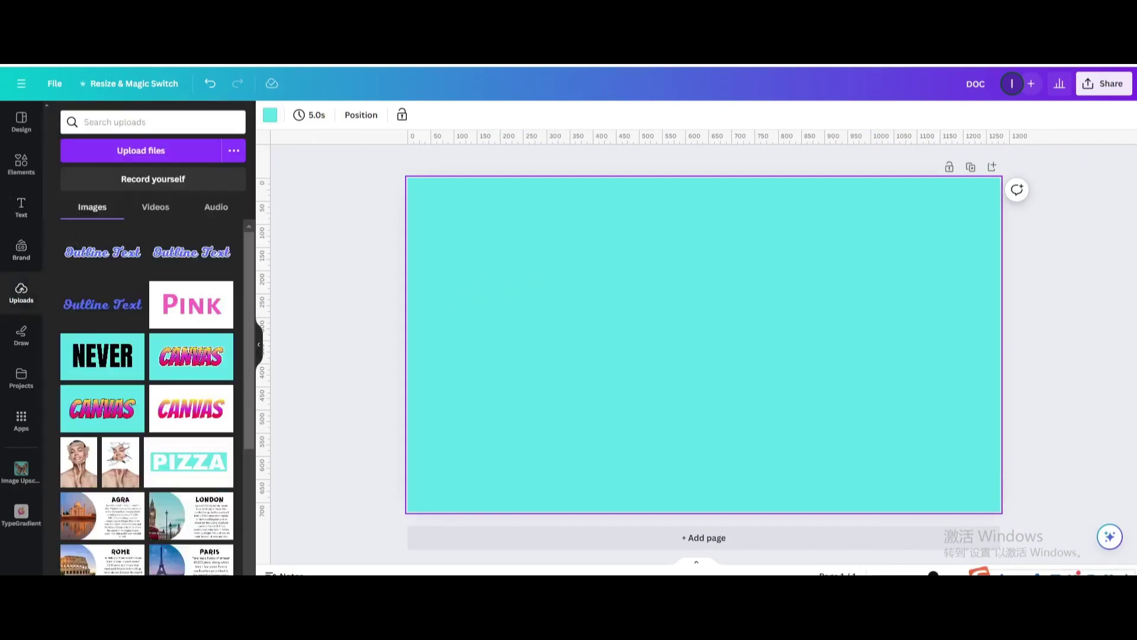
pyautogui.moveTo(919, 90); pyautogui.dragTo(165, 299)
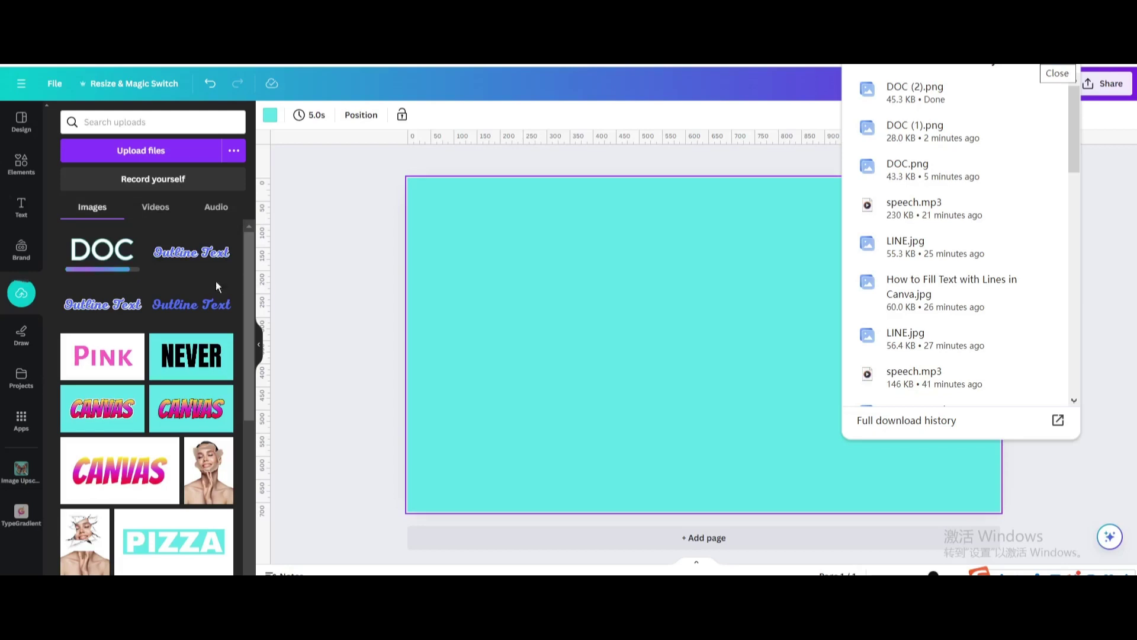
# Place the DOC image filling the page, then crop it to 455 × 720 showing only D.
pyautogui.click(112, 274)
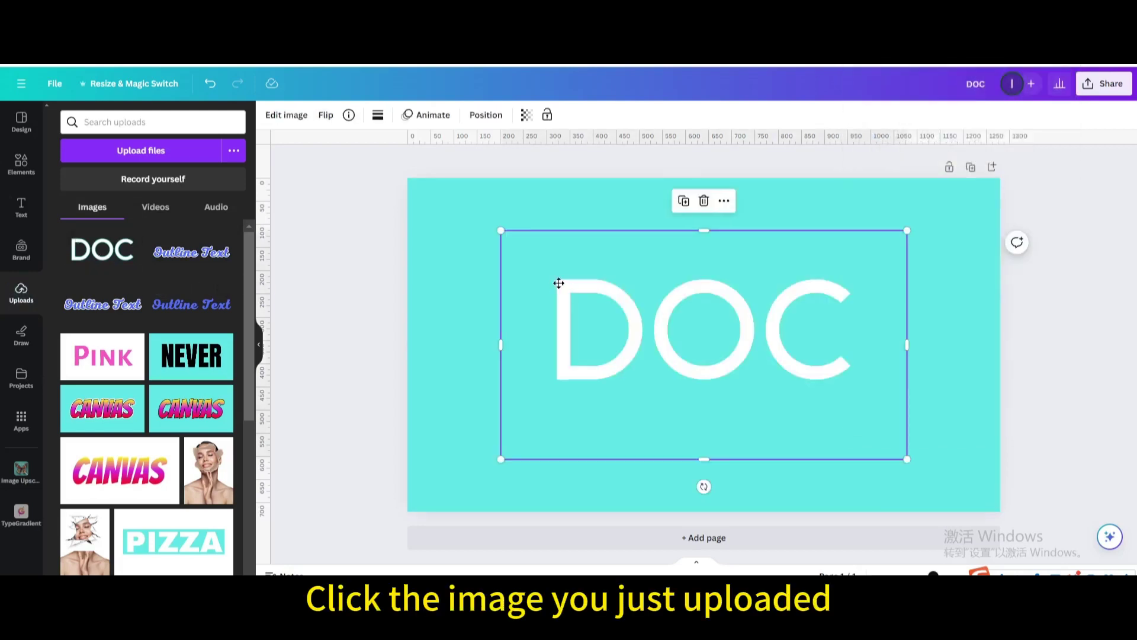
pyautogui.moveTo(557, 284); pyautogui.dragTo(465, 231)
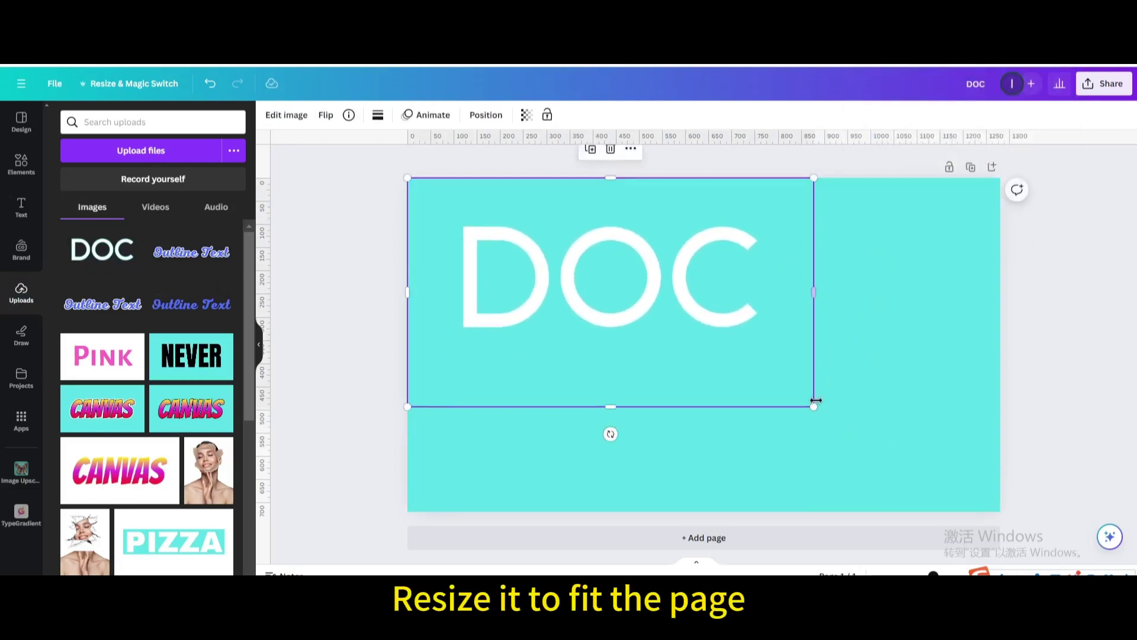
pyautogui.moveTo(814, 407); pyautogui.dragTo(999, 512)
pyautogui.moveTo(1000, 345); pyautogui.dragTo(618, 352)
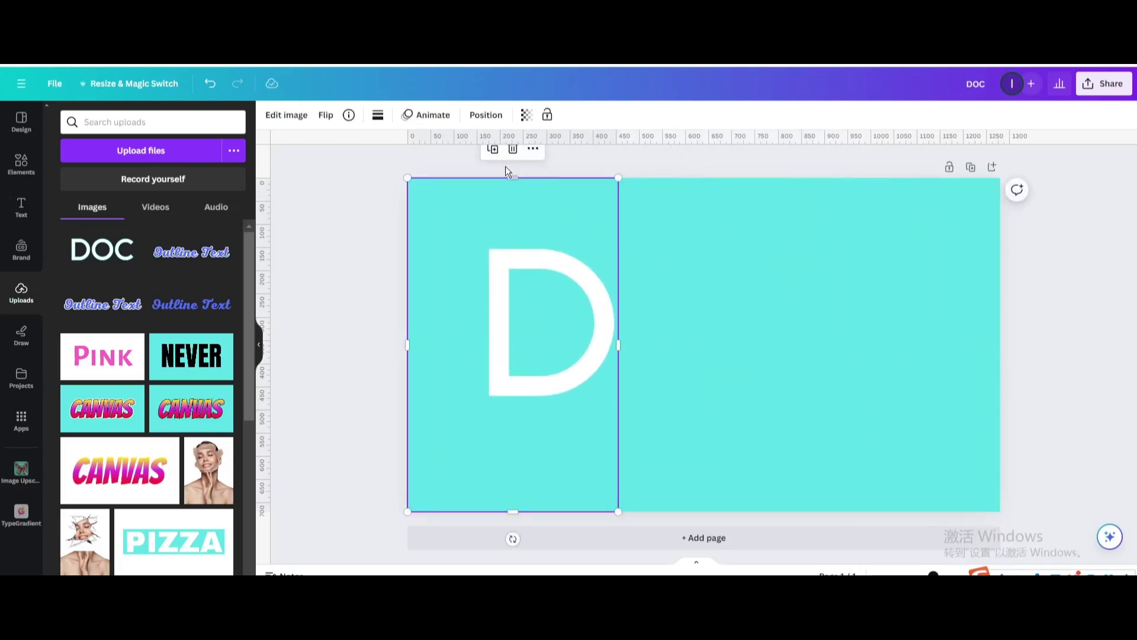
# Duplicate the D image, crop the copy to the O, and overlap it with the D.
pyautogui.click(492, 149)
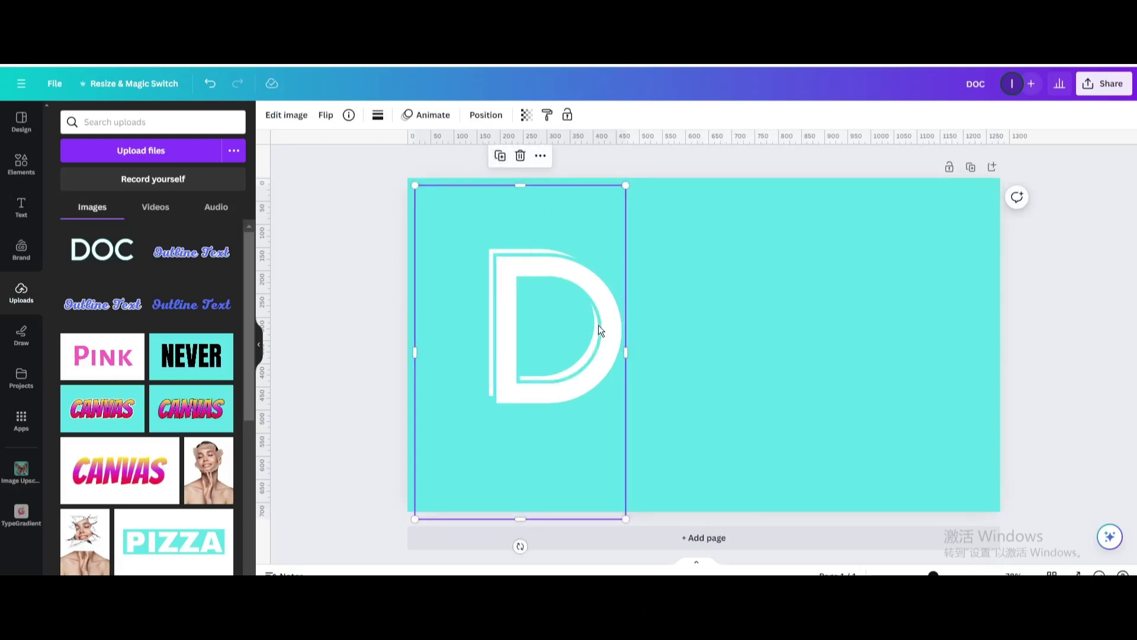
pyautogui.moveTo(598, 328); pyautogui.dragTo(785, 350)
pyautogui.moveTo(408, 344); pyautogui.dragTo(625, 345)
pyautogui.moveTo(749, 288); pyautogui.dragTo(671, 287)
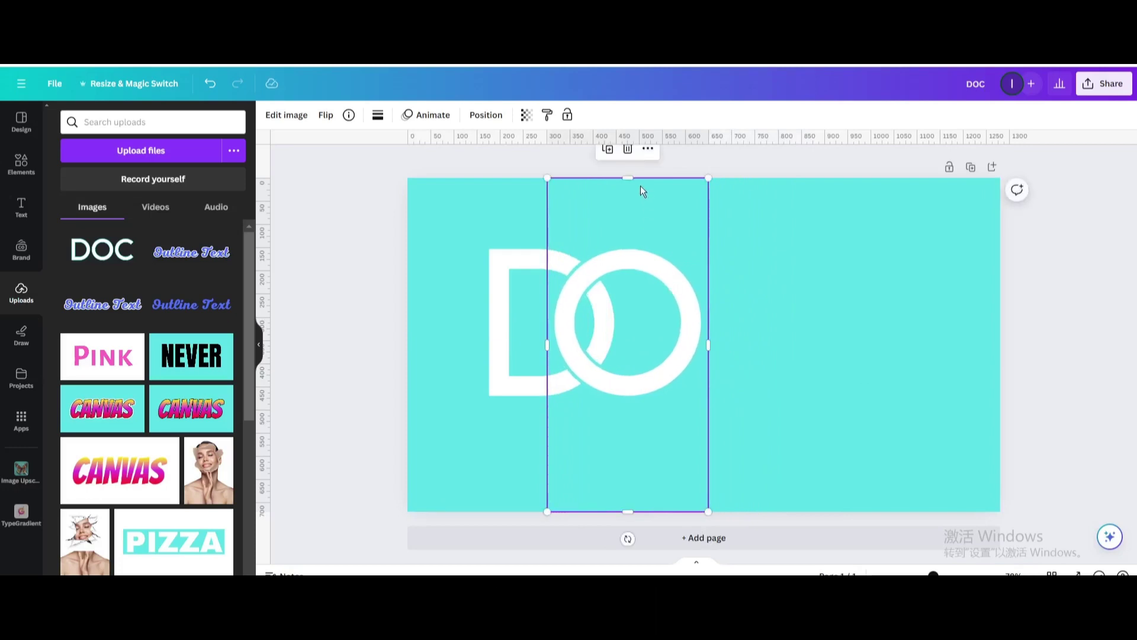
pyautogui.moveTo(628, 177); pyautogui.dragTo(639, 327)
# Duplicate the O piece over itself and crop the copy to the O's upper half.
pyautogui.click(608, 298)
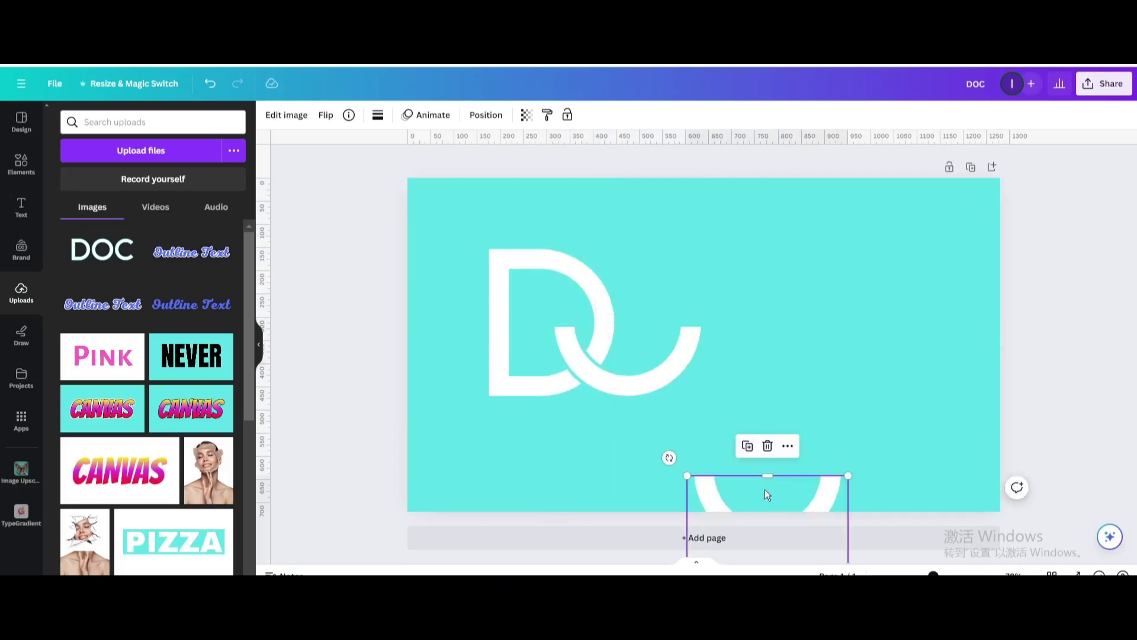
pyautogui.moveTo(767, 495); pyautogui.dragTo(628, 178)
pyautogui.moveTo(628, 511); pyautogui.dragTo(623, 339)
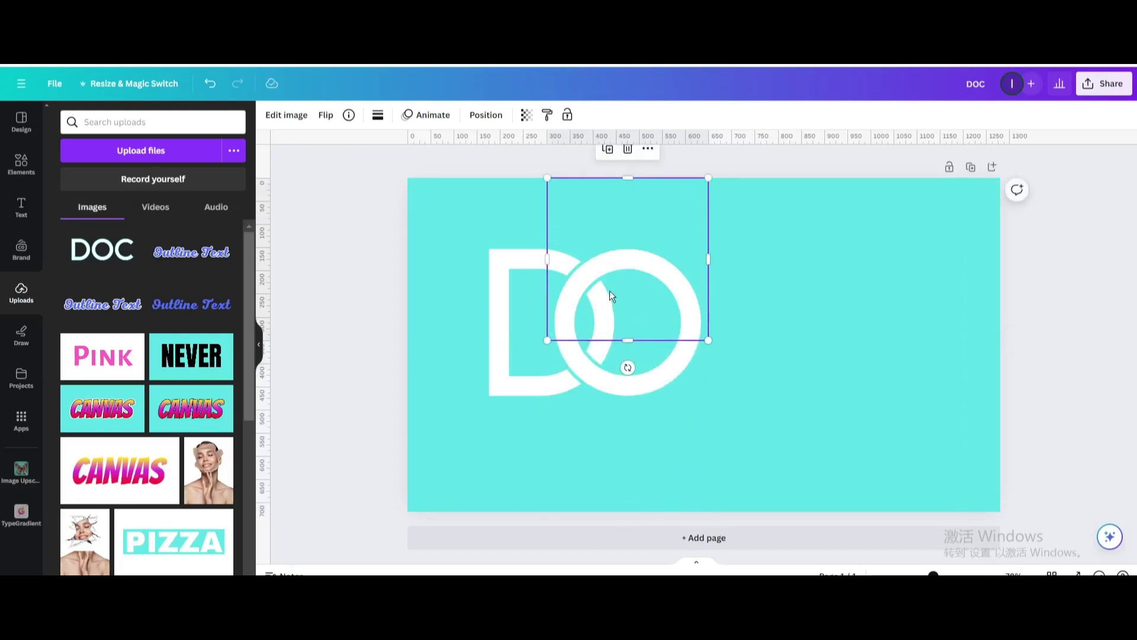
# Send the upper O piece backward two layers so the O loops through the D.
pyautogui.rightClick(602, 270)
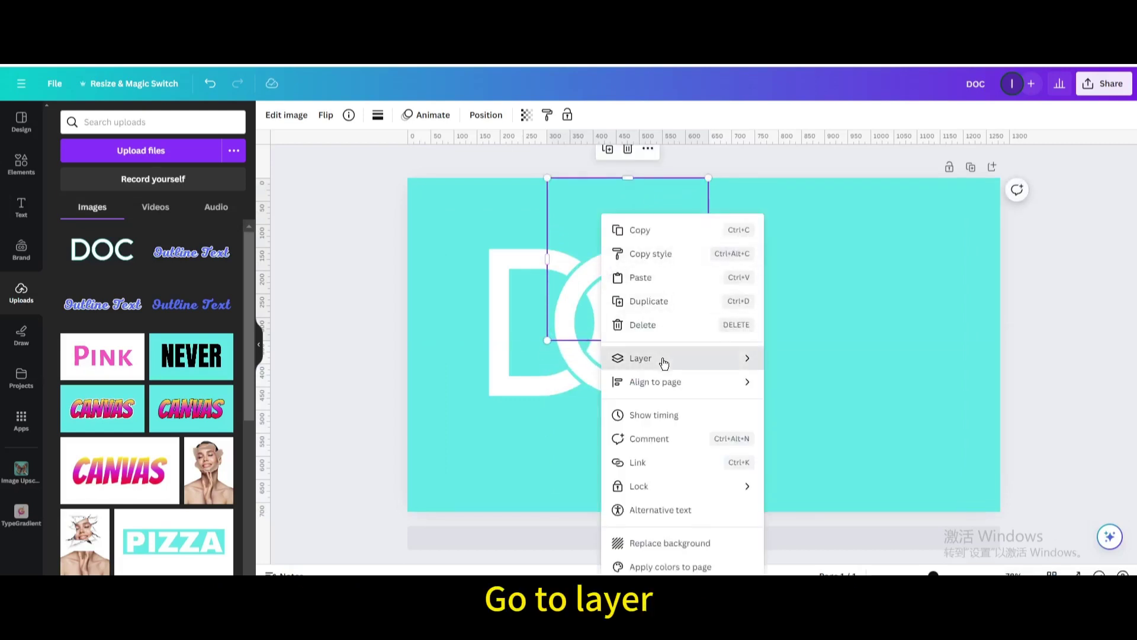
pyautogui.moveTo(729, 358)
pyautogui.click(807, 405)
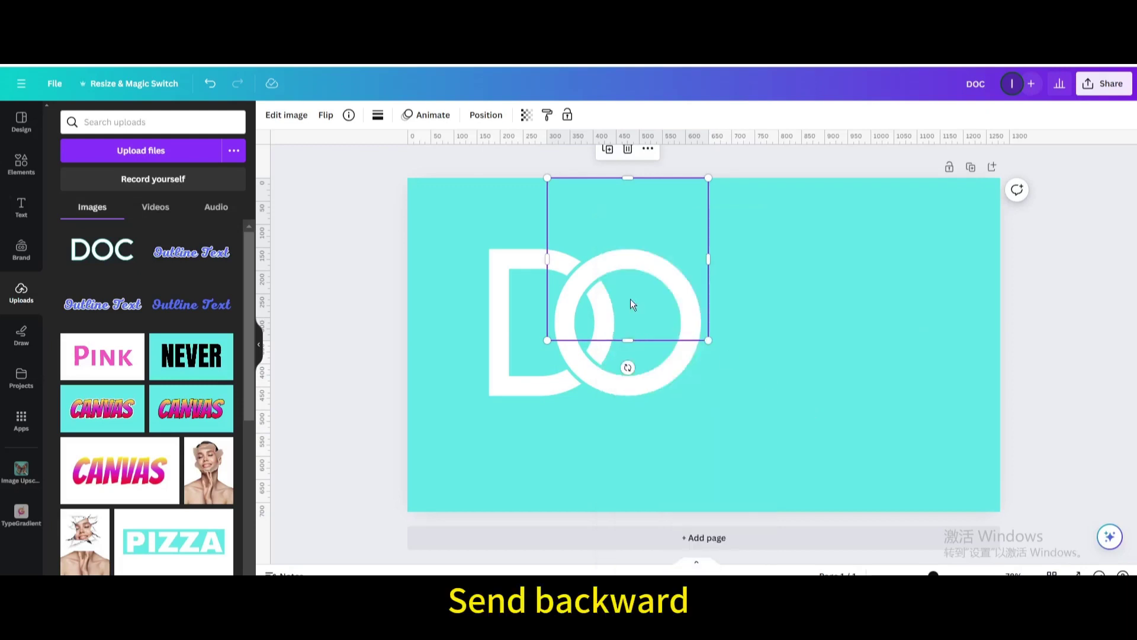
pyautogui.rightClick(600, 271)
pyautogui.moveTo(677, 362)
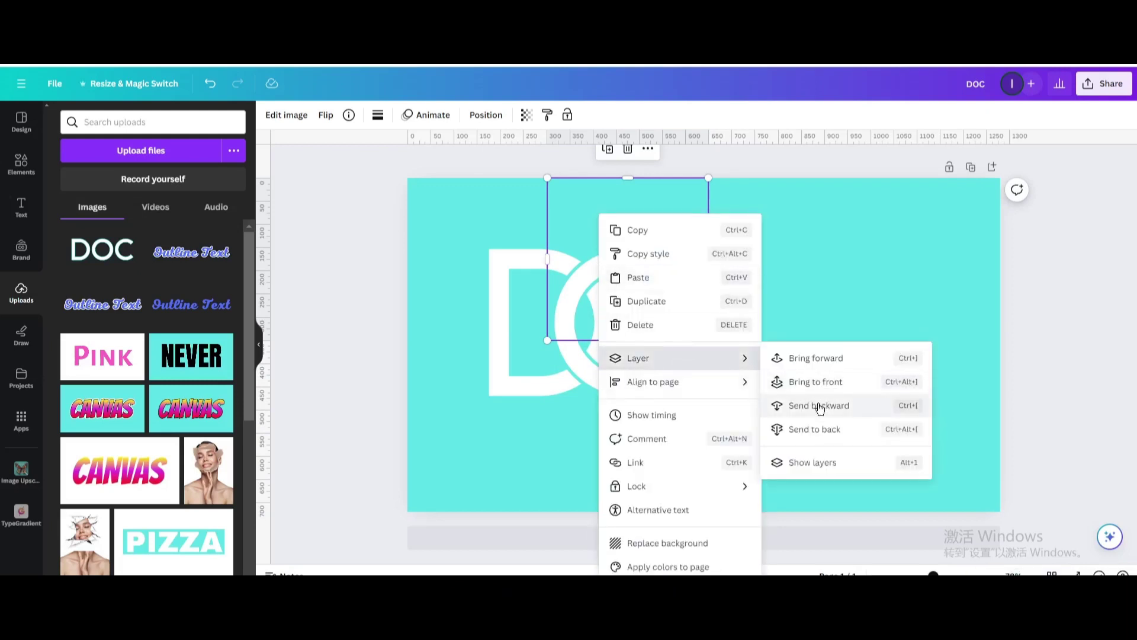
pyautogui.click(820, 407)
pyautogui.click(809, 301)
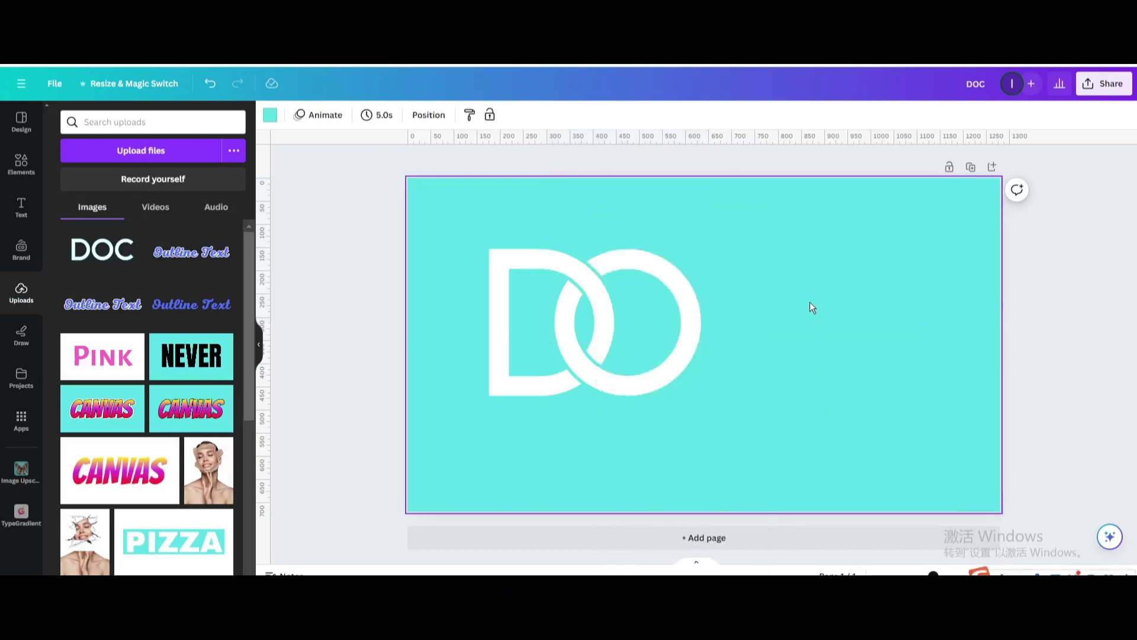
pyautogui.click(655, 279)
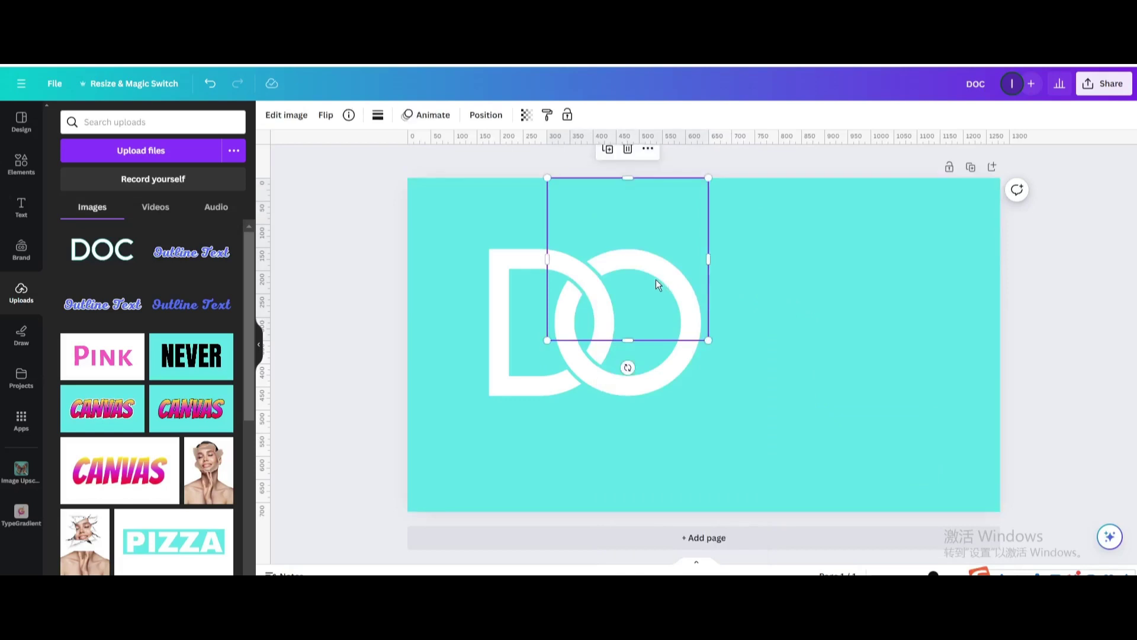
# Duplicate the O piece, crop the copy to the letter C, and overlap it with the O.
pyautogui.click(609, 151)
pyautogui.moveTo(638, 205); pyautogui.dragTo(649, 296)
pyautogui.moveTo(634, 403); pyautogui.dragTo(630, 514)
pyautogui.moveTo(709, 340); pyautogui.dragTo(891, 352)
pyautogui.moveTo(546, 349); pyautogui.dragTo(708, 355)
pyautogui.moveTo(731, 317); pyautogui.dragTo(657, 316)
pyautogui.moveTo(720, 176); pyautogui.dragTo(723, 326)
# Duplicate the C over itself and crop the copy to the C's upper half.
pyautogui.click(704, 298)
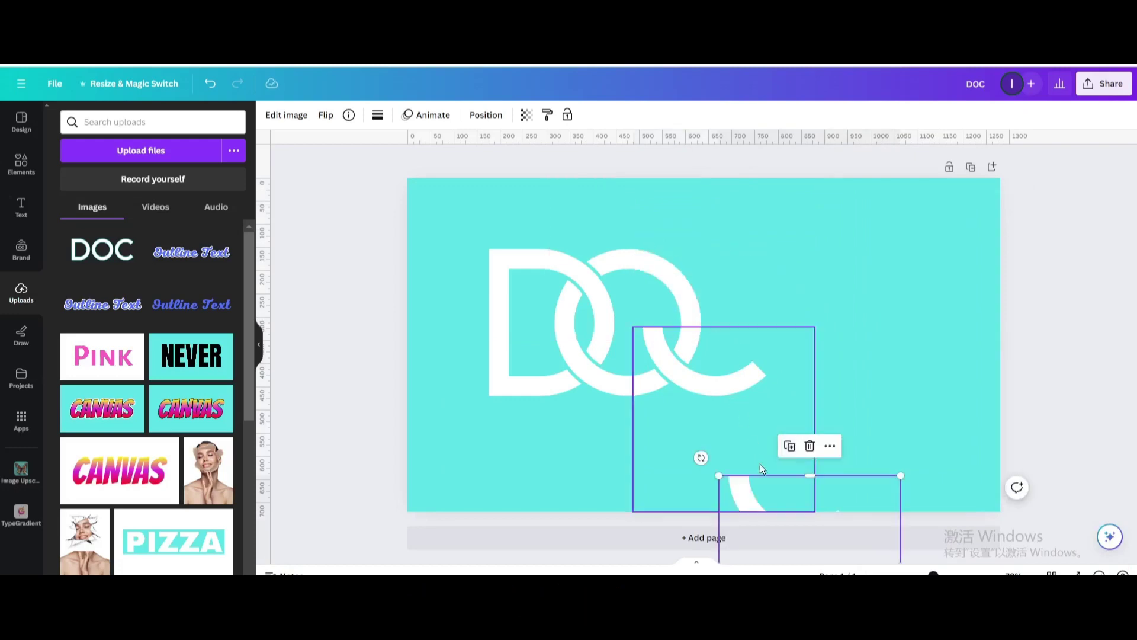
pyautogui.moveTo(749, 469); pyautogui.dragTo(716, 176)
pyautogui.moveTo(737, 513); pyautogui.dragTo(719, 340)
# Send the upper C piece backward three layers so it chains through the O.
pyautogui.rightClick(697, 245)
pyautogui.moveTo(748, 358)
pyautogui.click(881, 407)
pyautogui.rightClick(689, 266)
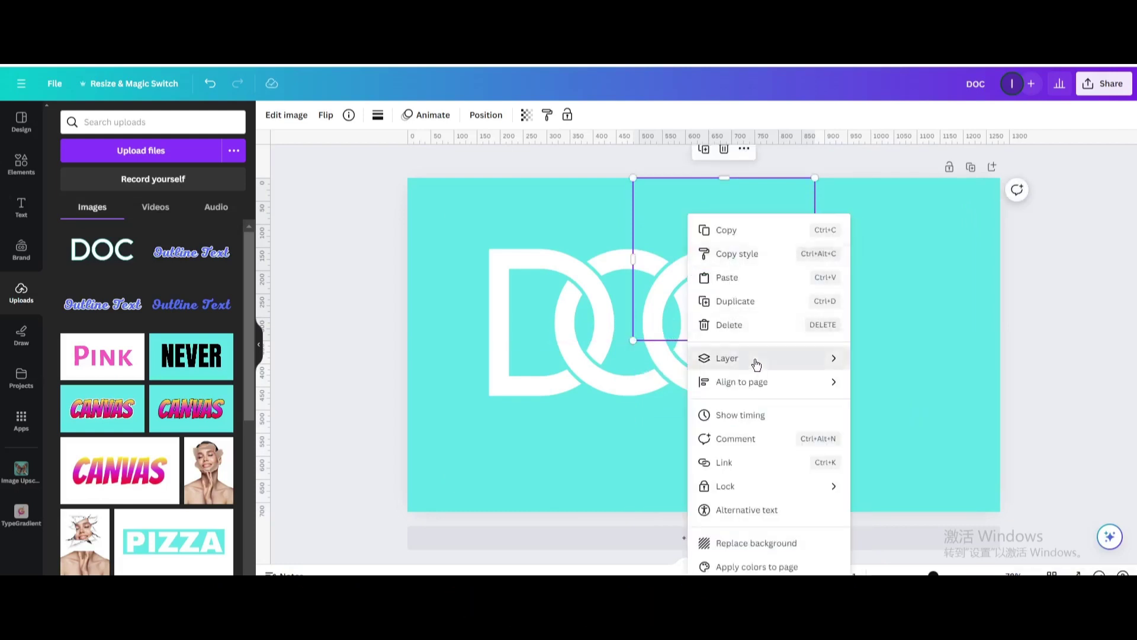
pyautogui.click(882, 405)
pyautogui.rightClick(726, 331)
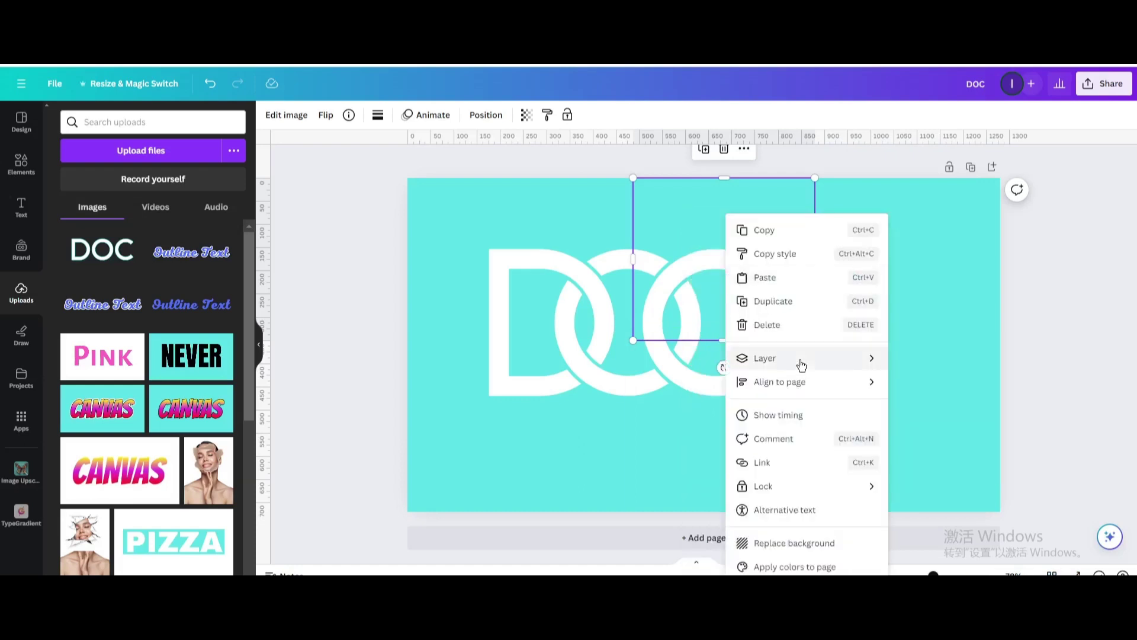
pyautogui.moveTo(803, 360)
pyautogui.click(932, 404)
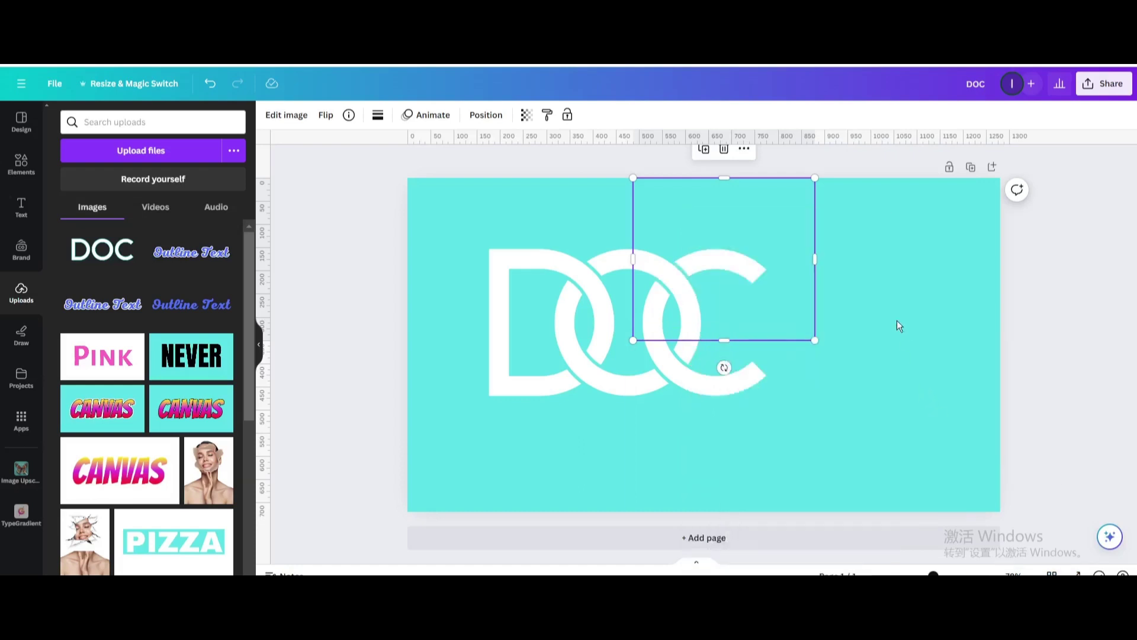
# Select all the letter pieces and centre the DOC logo on the page.
pyautogui.moveTo(897, 322); pyautogui.dragTo(379, 283)
pyautogui.moveTo(571, 309); pyautogui.dragTo(698, 316)
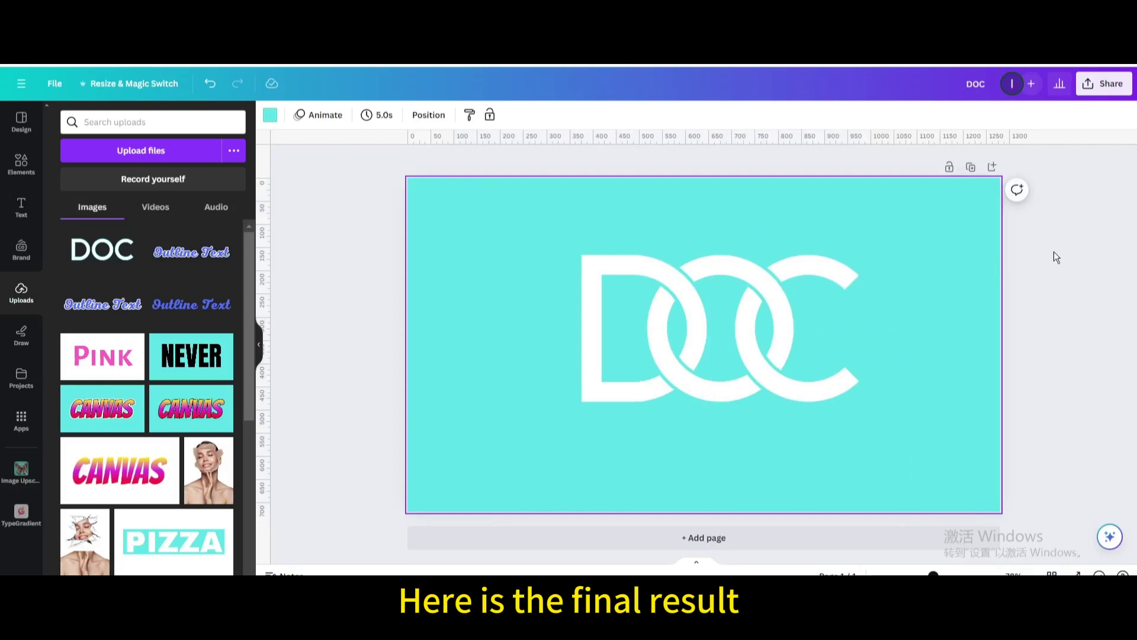
pyautogui.click(1054, 251)
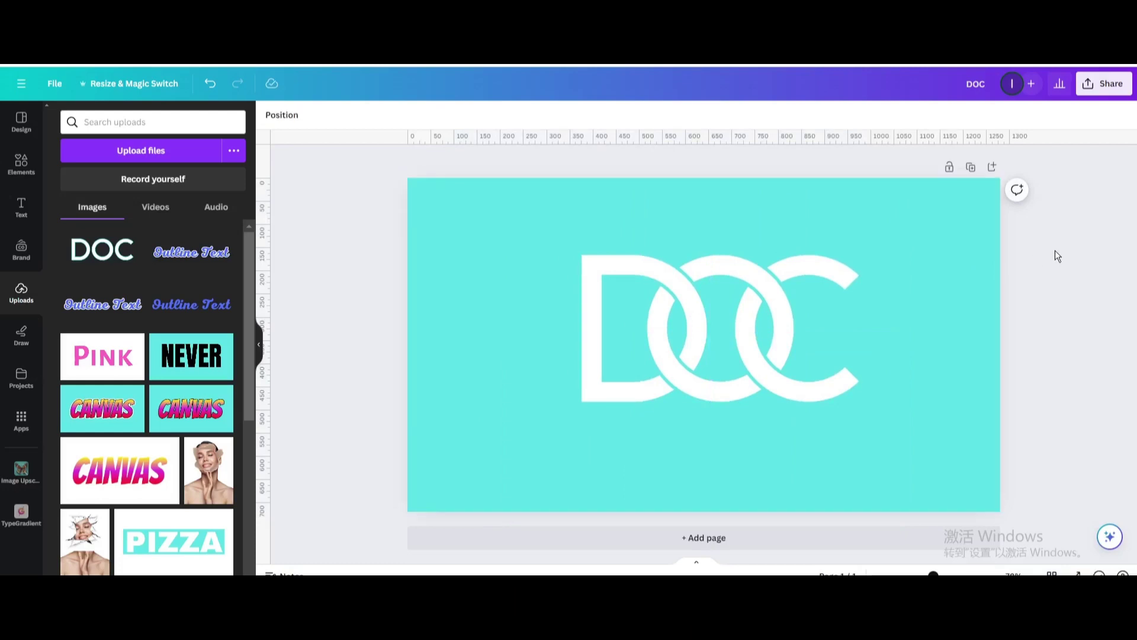
# Download the interlocked DOC design as a 1280 × 720 JPG.
pyautogui.click(1100, 86)
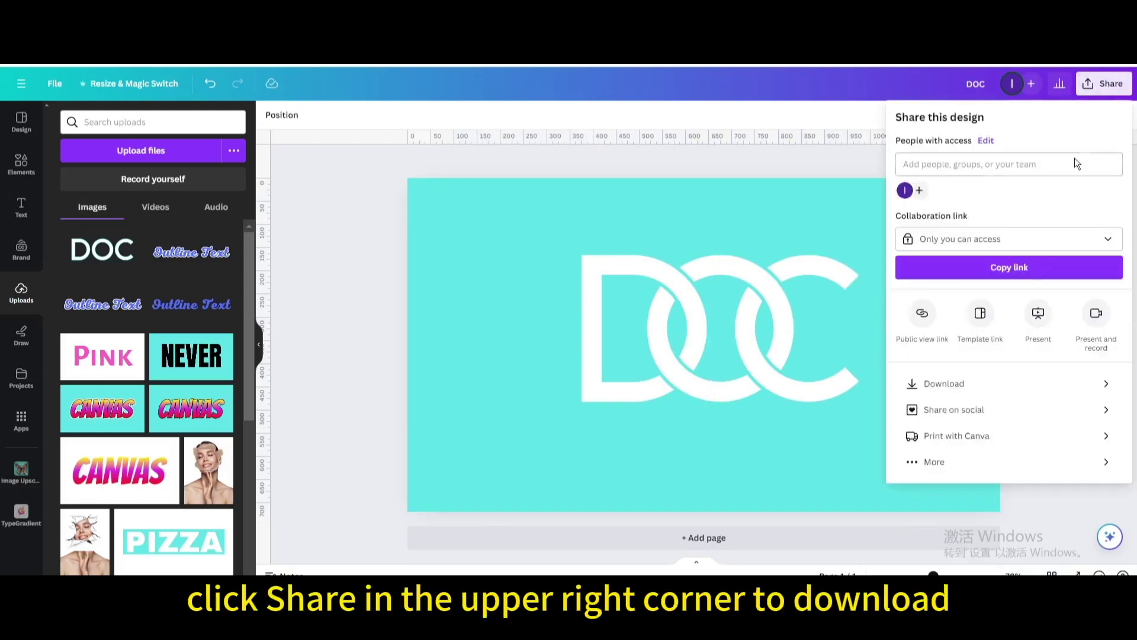
pyautogui.click(957, 382)
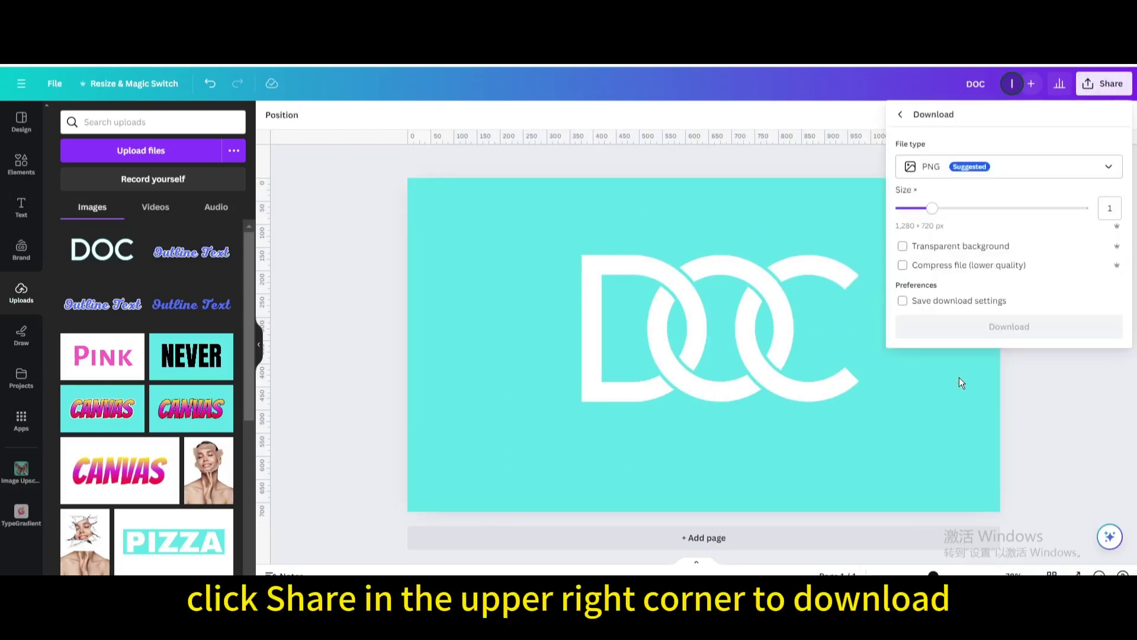
pyautogui.click(919, 170)
pyautogui.click(932, 202)
pyautogui.click(981, 341)
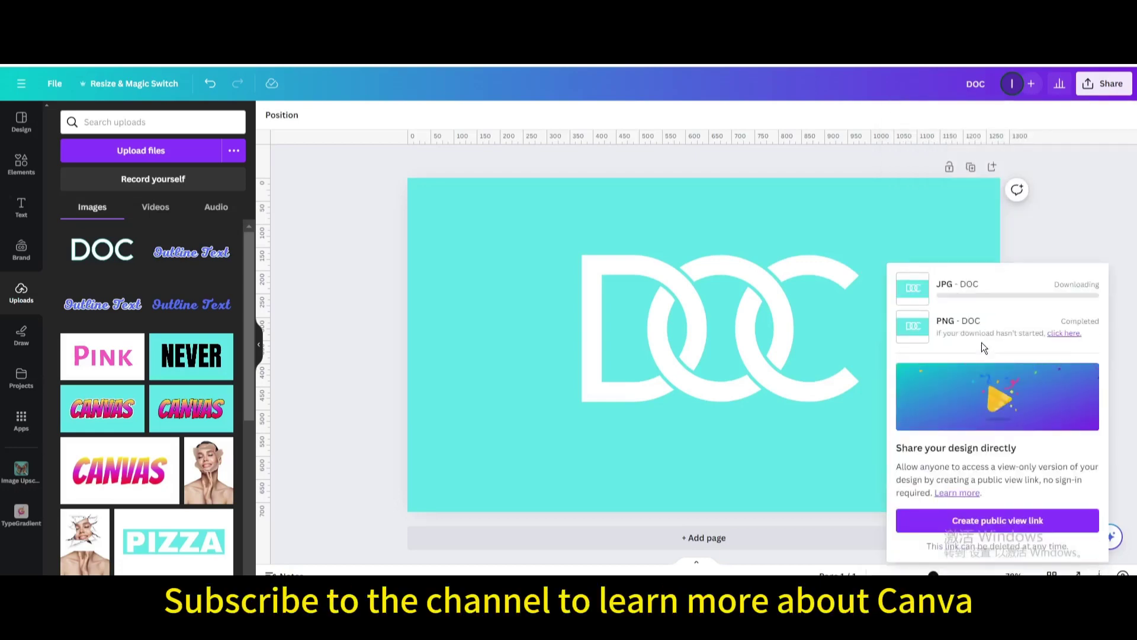